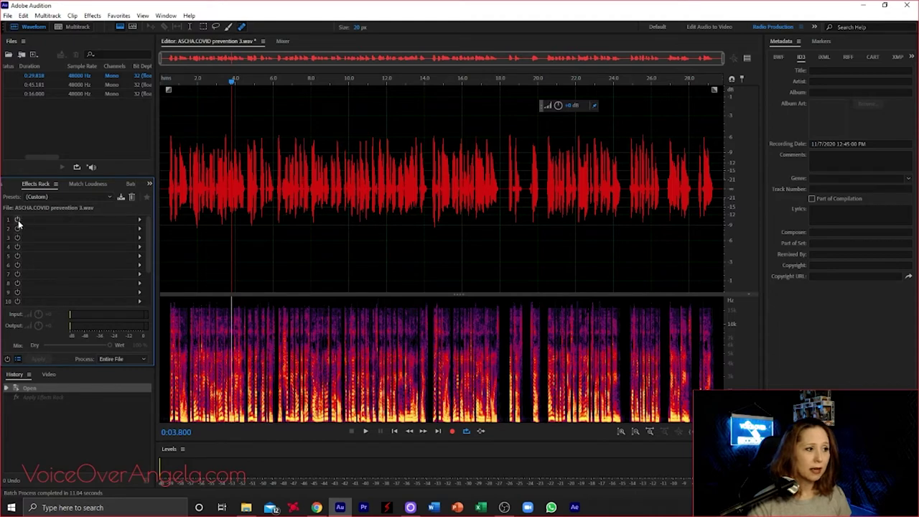
- Load the Waves NS1 Mono noise suppressor (VST3 > Restoration > Waves) into rack slot 1
left_click(140, 220)
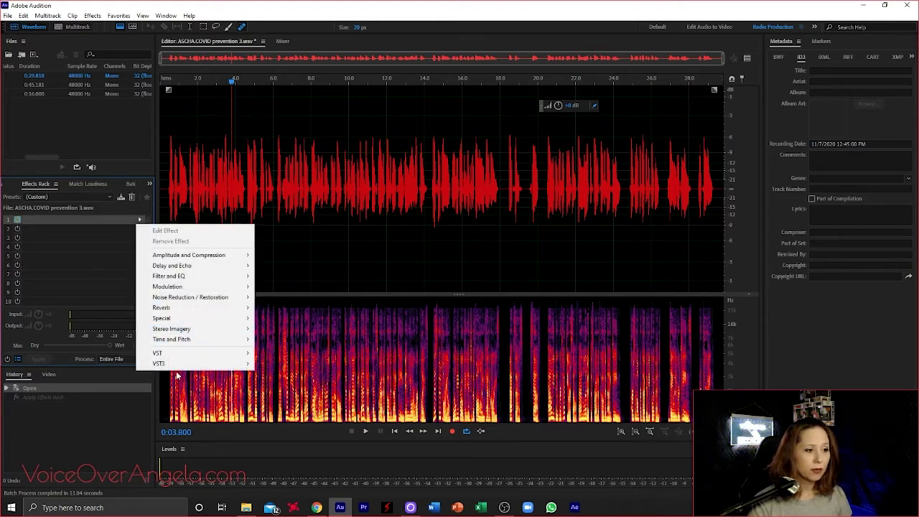
mouse_move(178, 365)
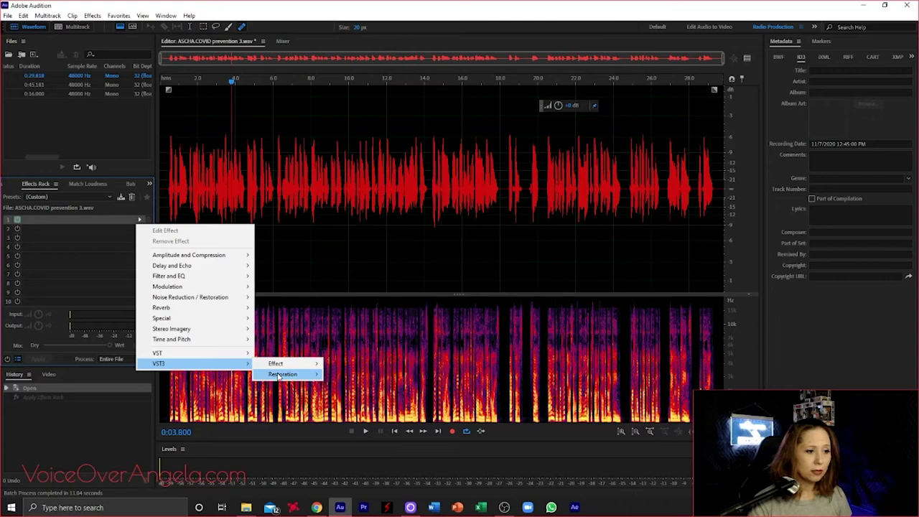
mouse_move(321, 376)
mouse_move(354, 376)
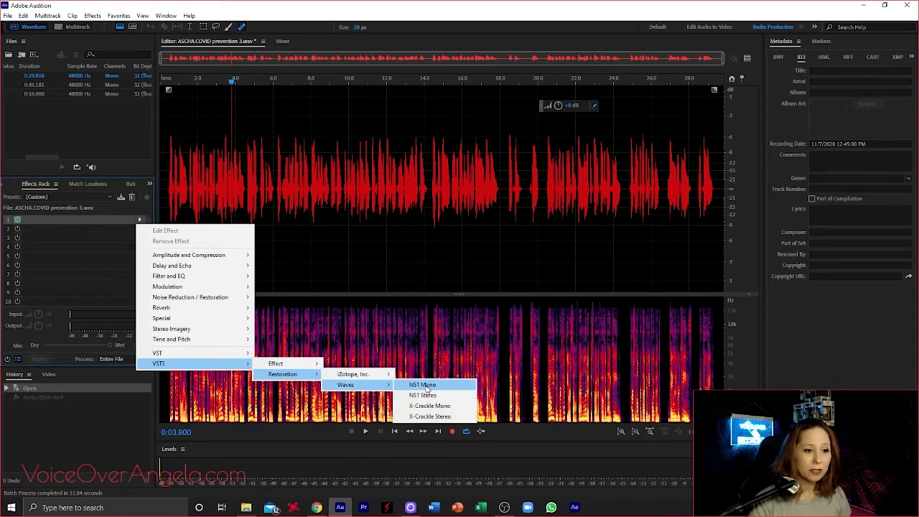
left_click(425, 385)
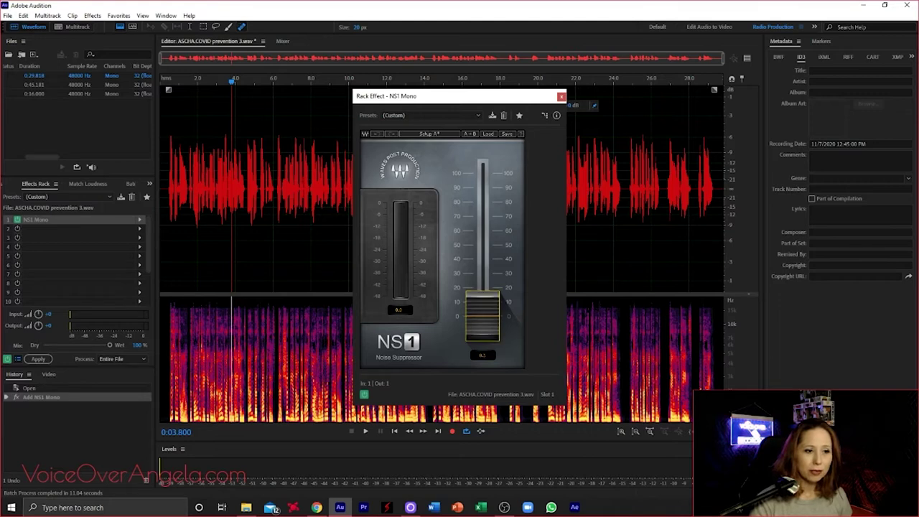
- Push the NS1 Mono suppression fader to 100, then settle it at about 40
left_click_drag(483, 316, 483, 255)
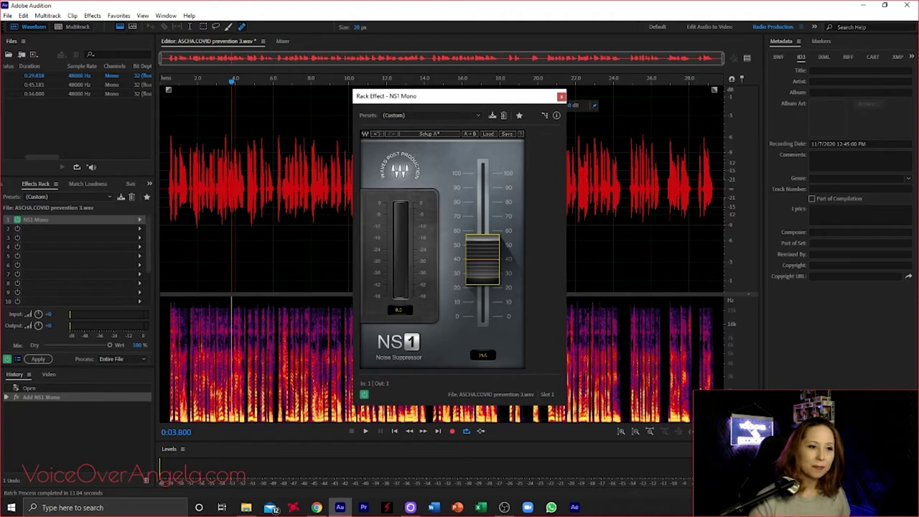
left_click_drag(483, 259, 483, 272)
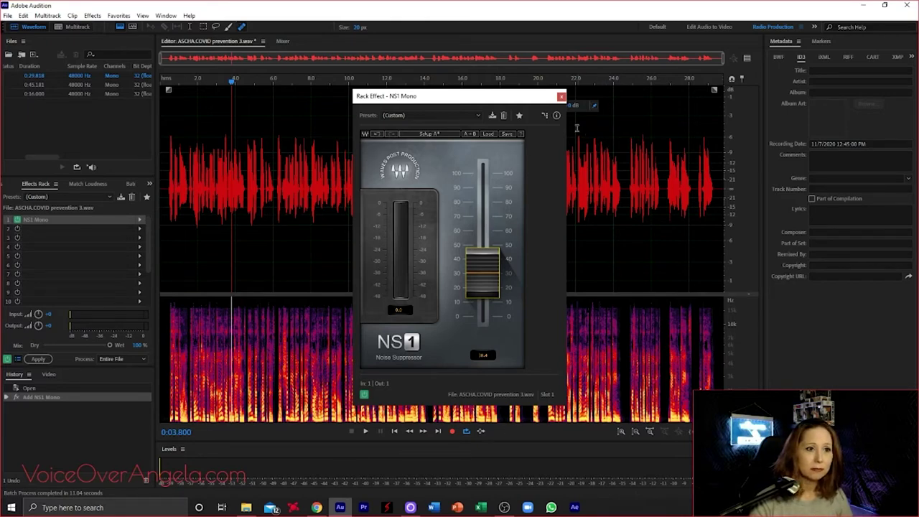
- Close the NS1 Mono window, glance at the Noise Reduction dialog, then close it
left_click(562, 96)
left_click(118, 15)
mouse_move(93, 20)
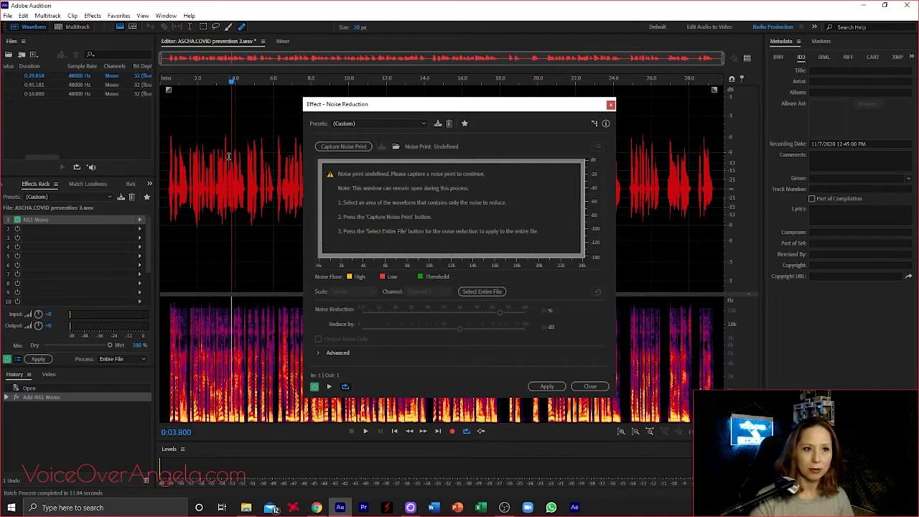
left_click(610, 105)
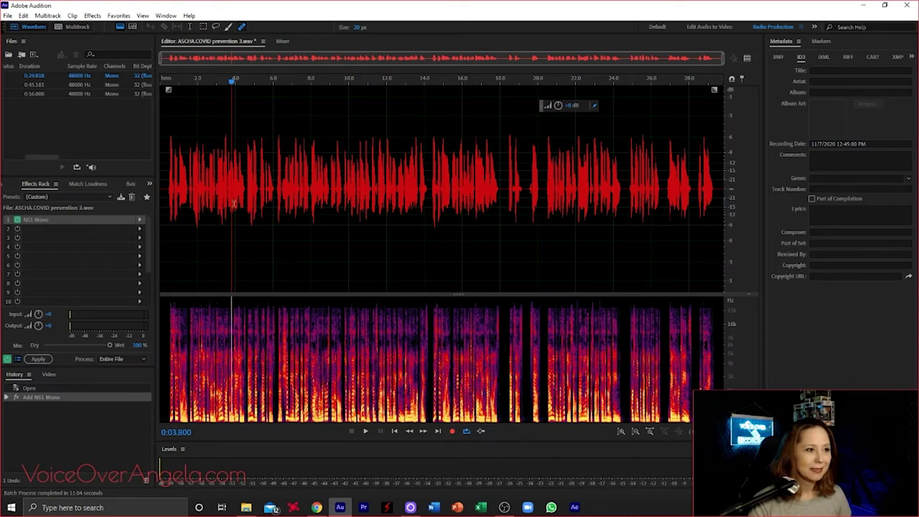
left_click(141, 222)
left_click(222, 233)
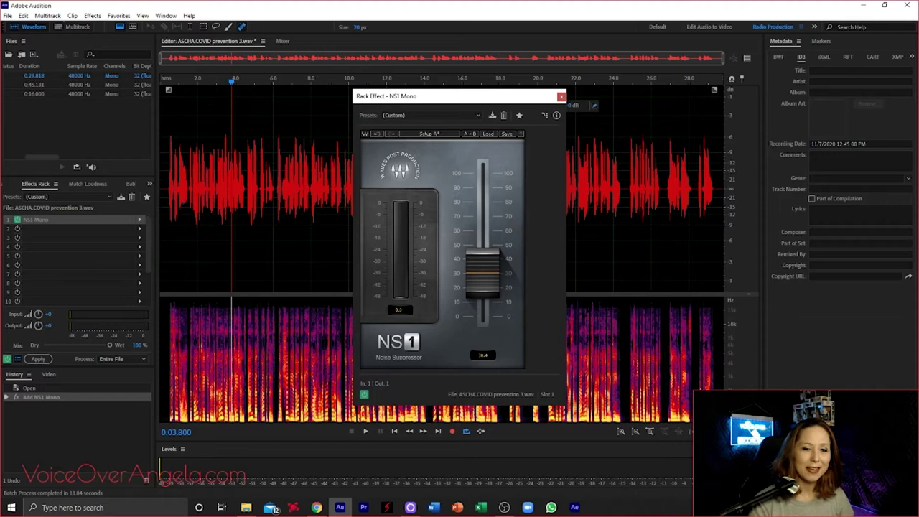
left_click(561, 96)
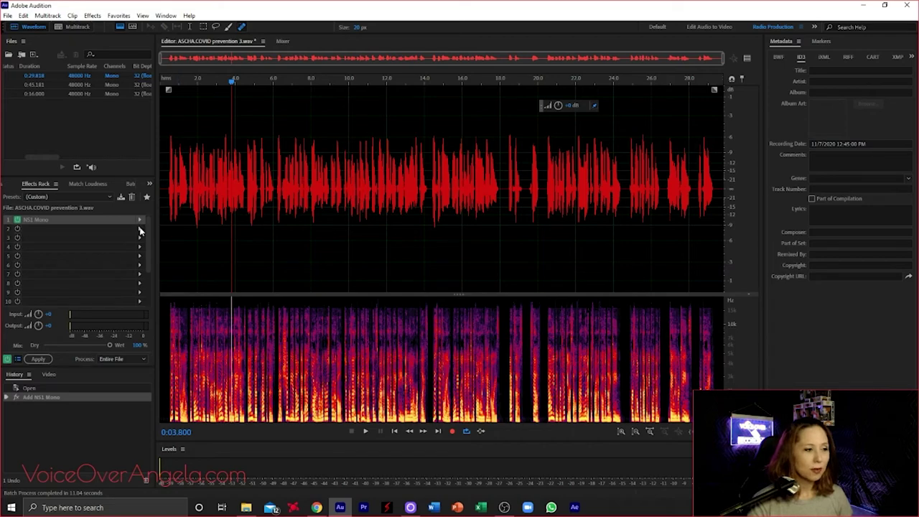
- Add iZotope RX 7 Mouth De-click to rack slot 2 at default settings and close its window
scroll(166, 178, "up", 3)
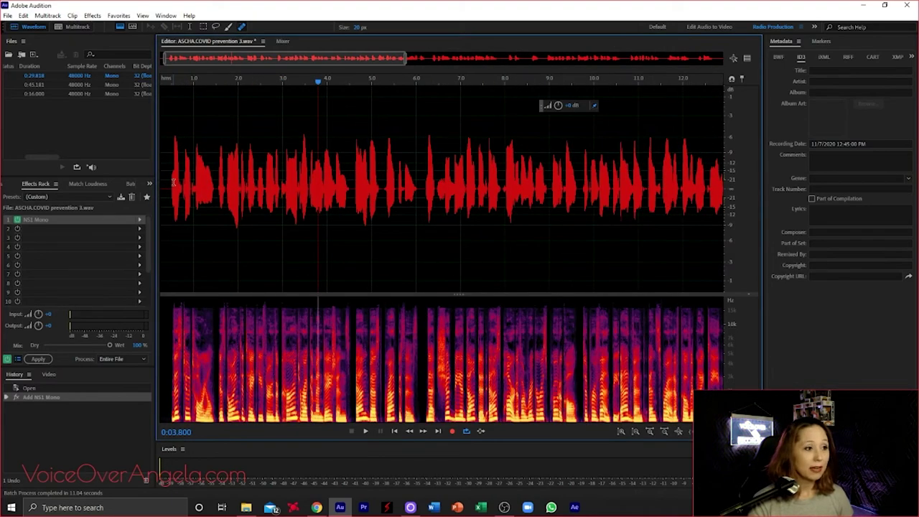
left_click(140, 230)
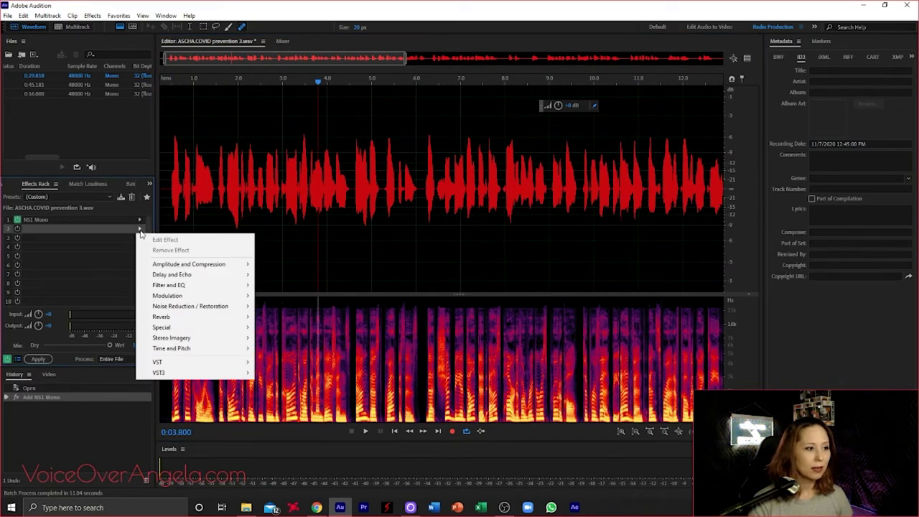
mouse_move(170, 379)
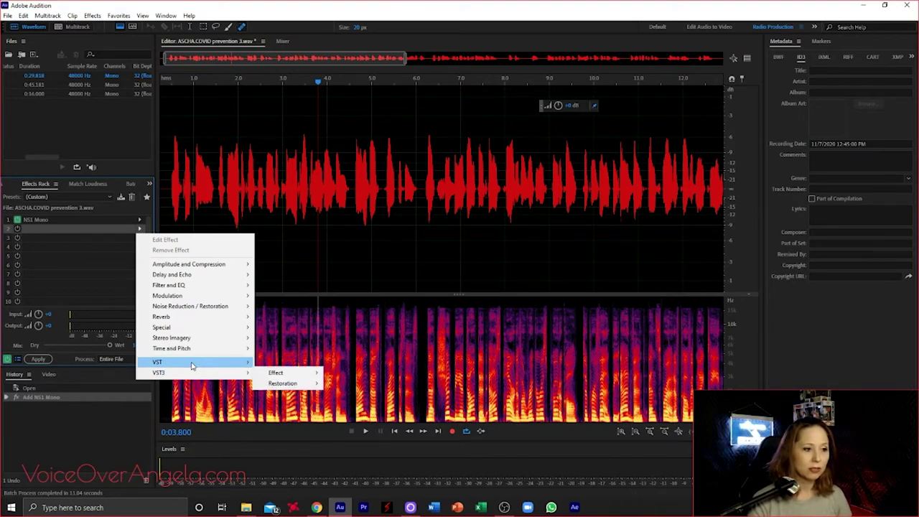
mouse_move(193, 363)
mouse_move(277, 362)
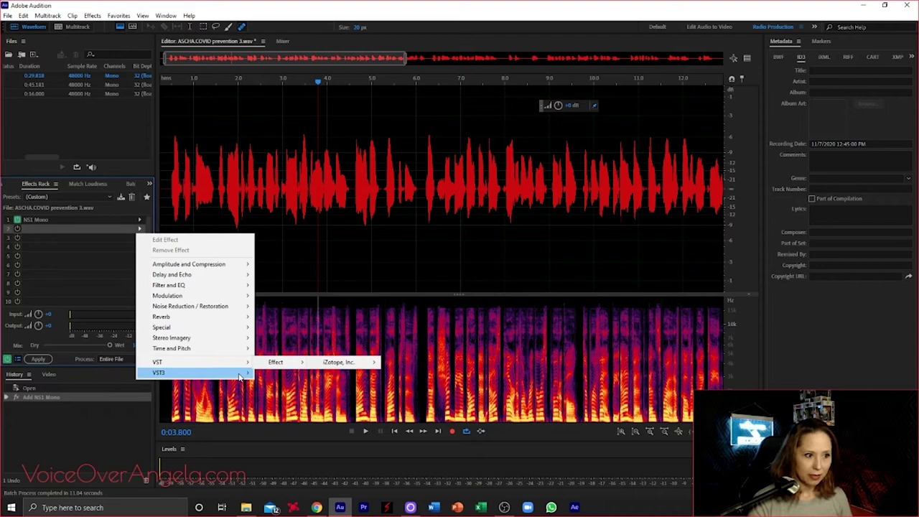
mouse_move(237, 374)
mouse_move(305, 384)
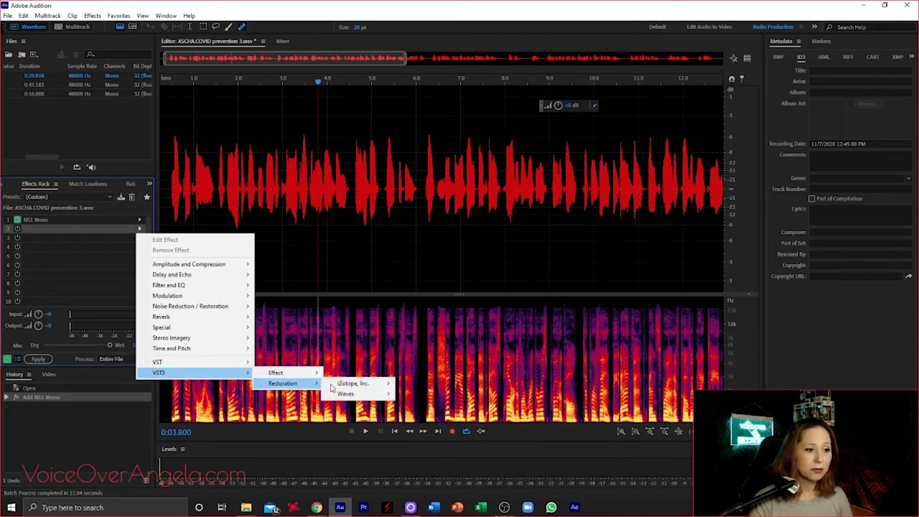
mouse_move(351, 383)
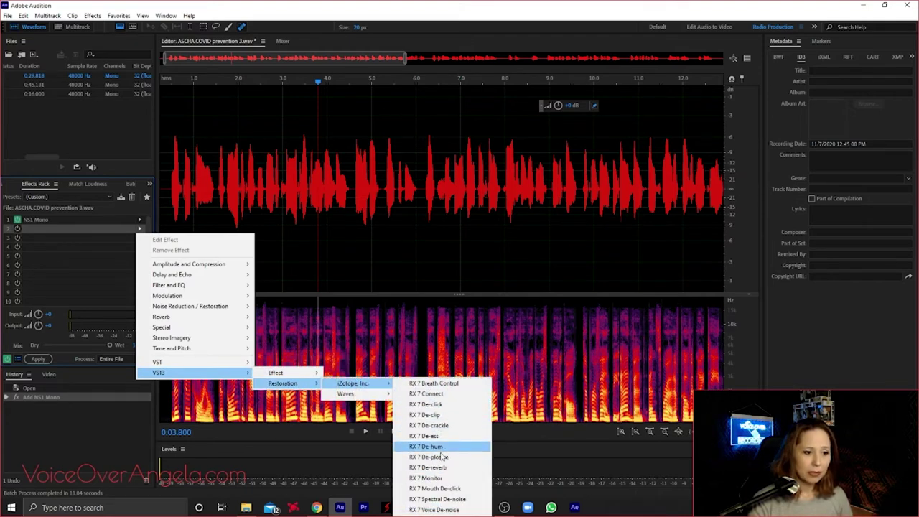
left_click(451, 489)
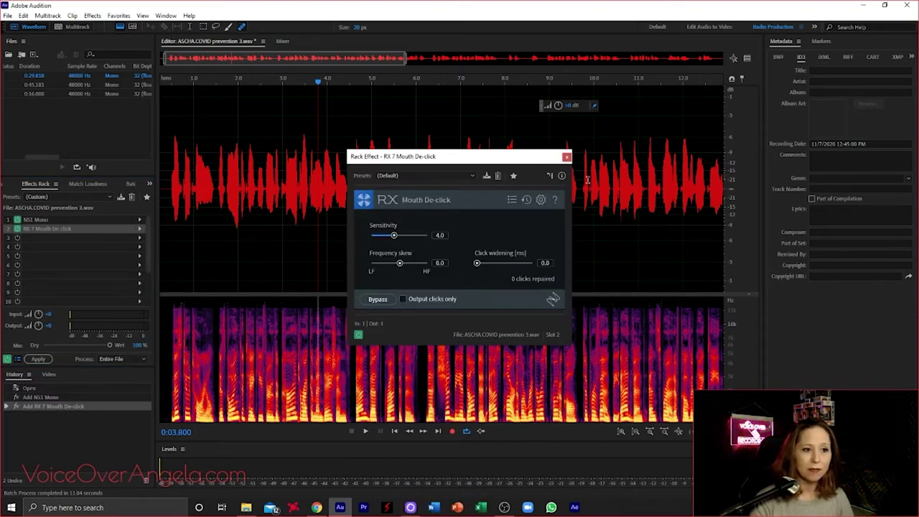
left_click(566, 157)
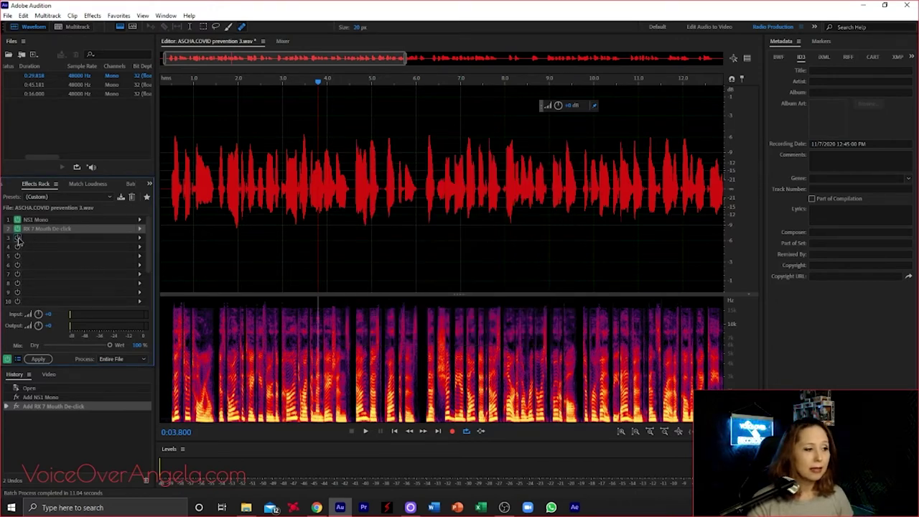
- Add the Parametric Equalizer to rack slot 3
left_click(140, 240)
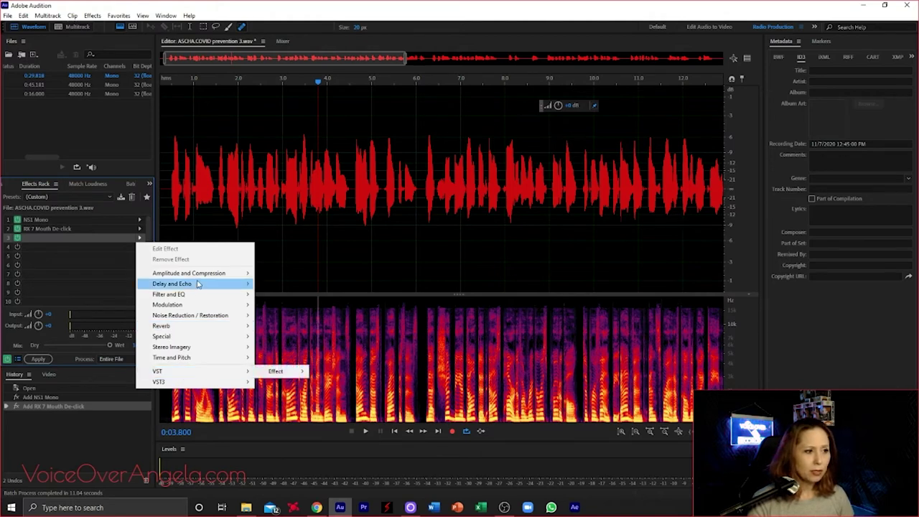
mouse_move(194, 318)
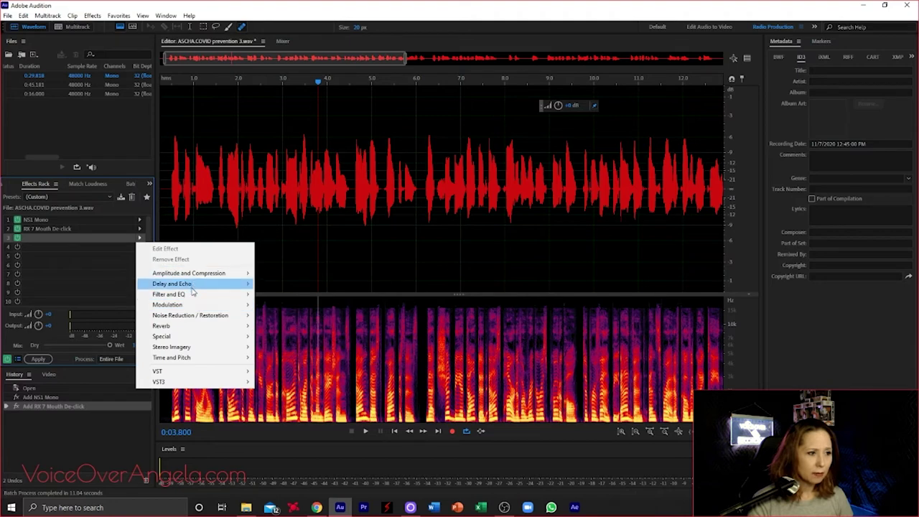
mouse_move(189, 295)
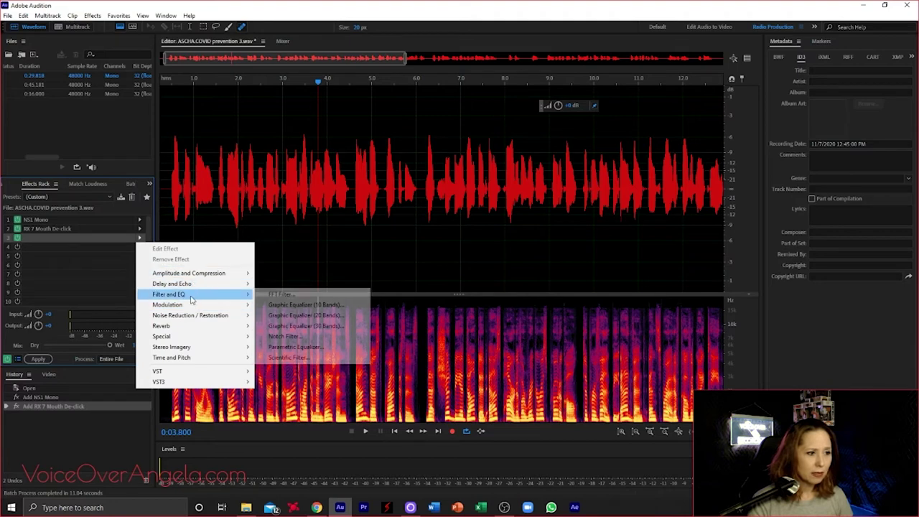
left_click(294, 346)
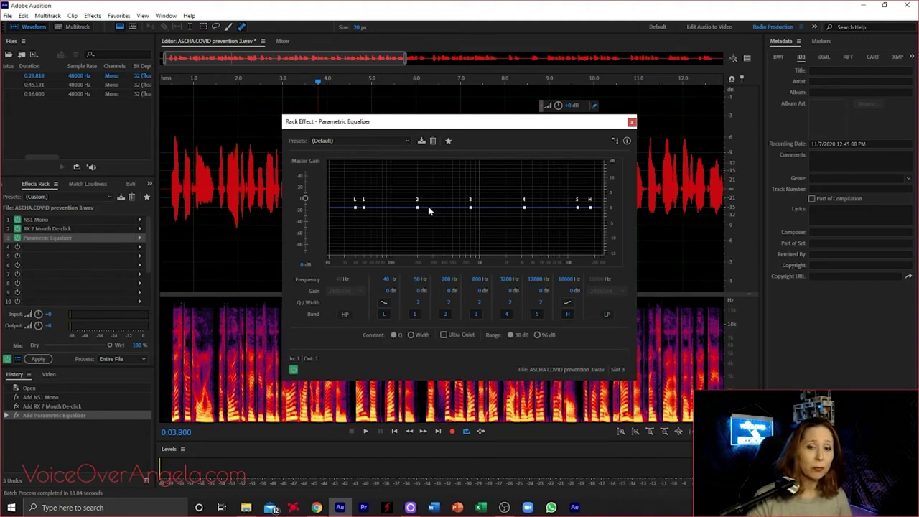
- Enable the EQ's 24 dB/Oct high-pass band and raise its cutoff to trim the low end
left_click(345, 315)
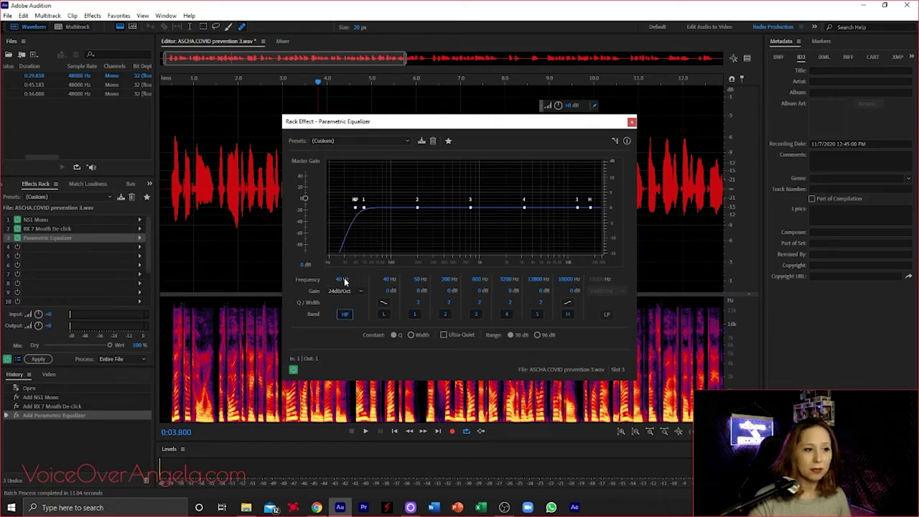
left_click_drag(351, 279, 355, 278)
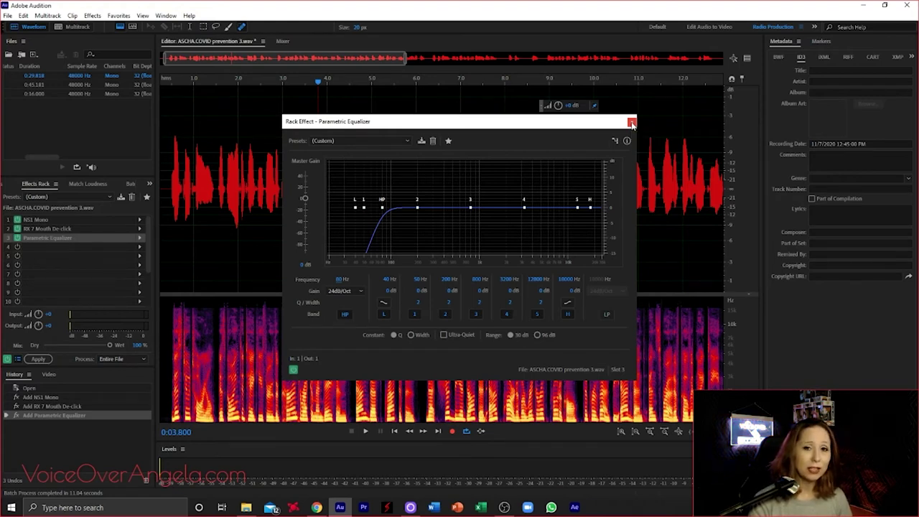
left_click(632, 123)
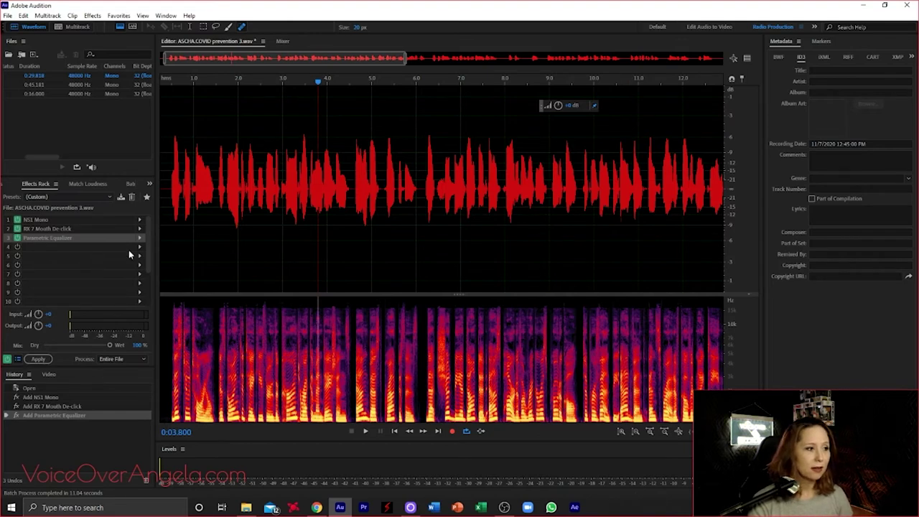
- Power on slot 4 and load iZotope RX 7 De-plosive there at default settings
left_click(17, 247)
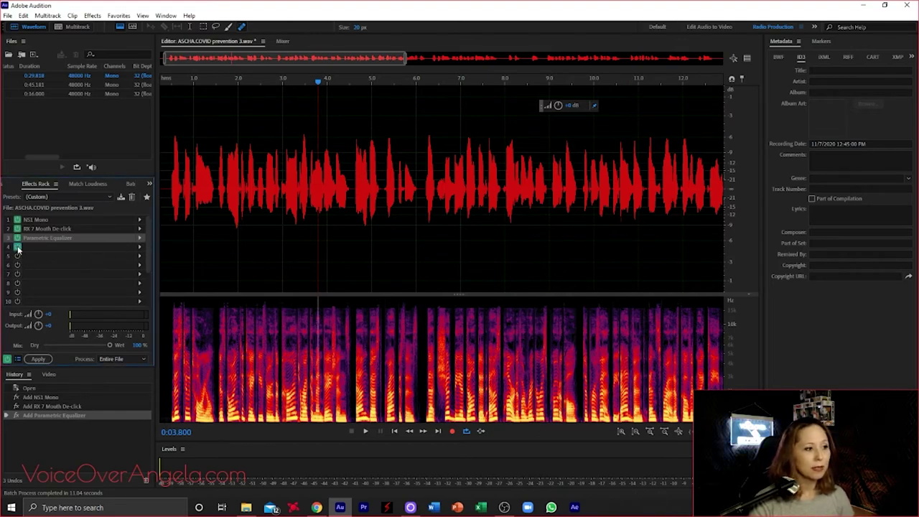
left_click(140, 247)
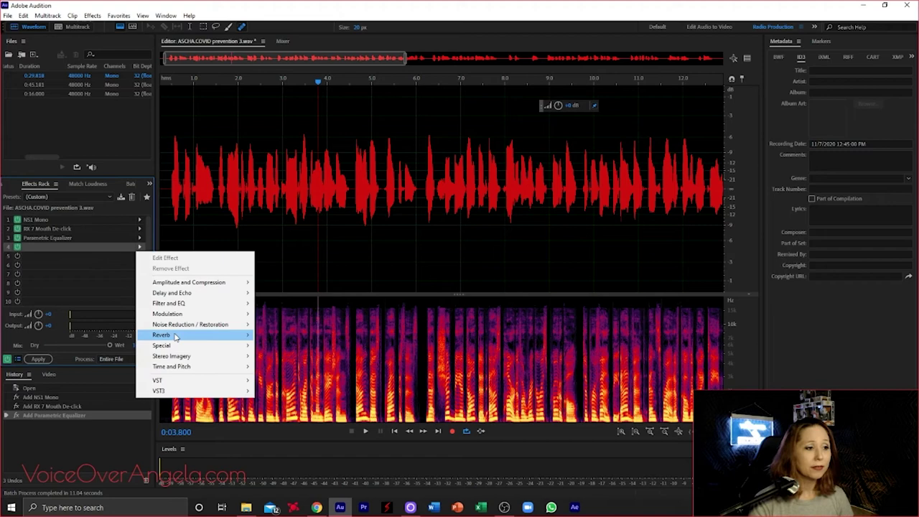
mouse_move(183, 394)
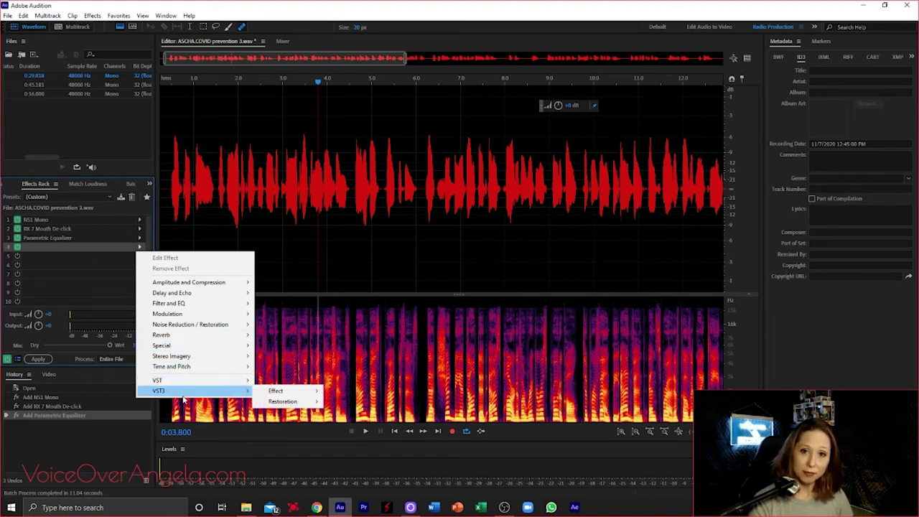
mouse_move(291, 402)
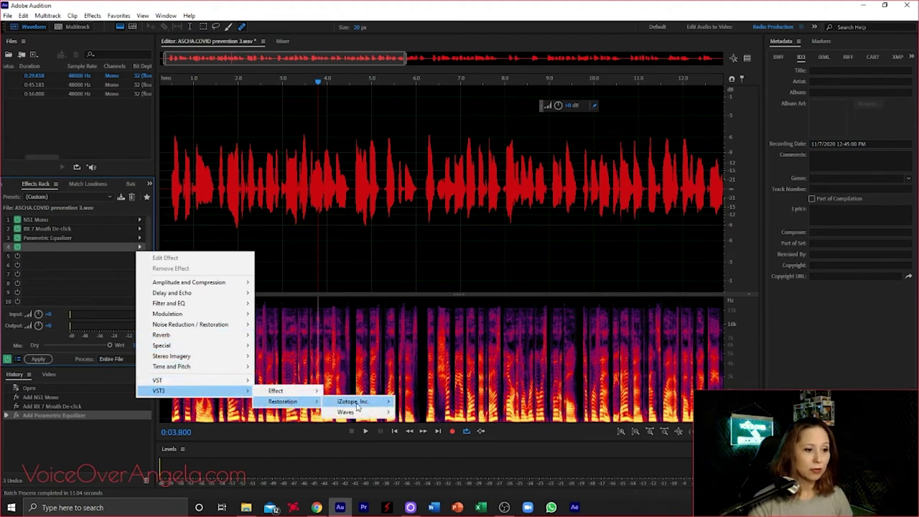
mouse_move(357, 407)
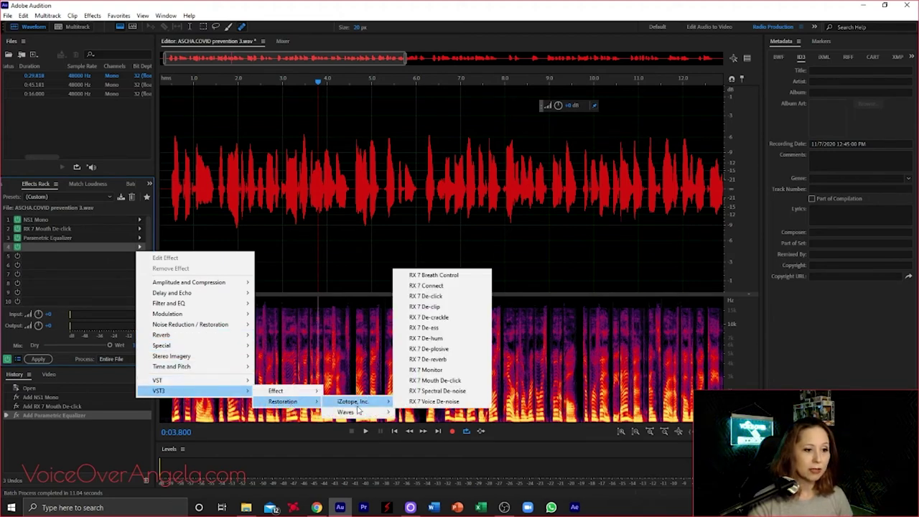
left_click(444, 351)
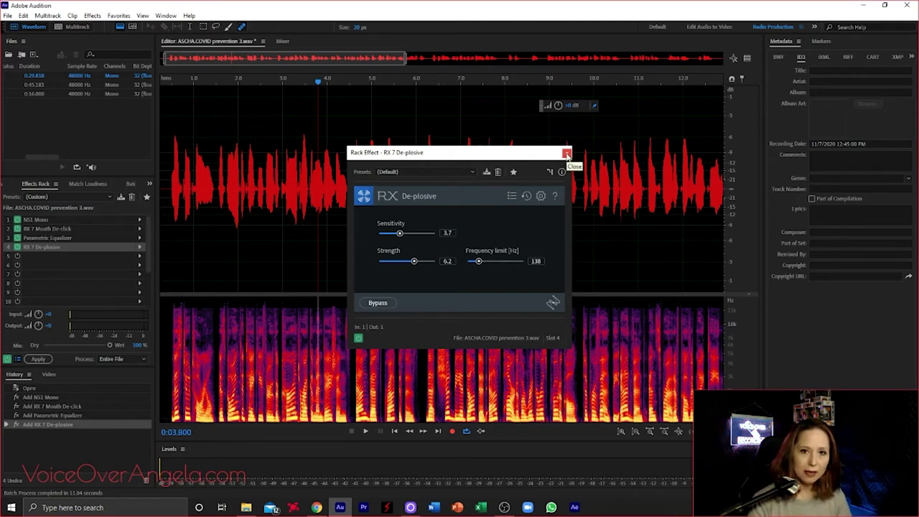
left_click(566, 154)
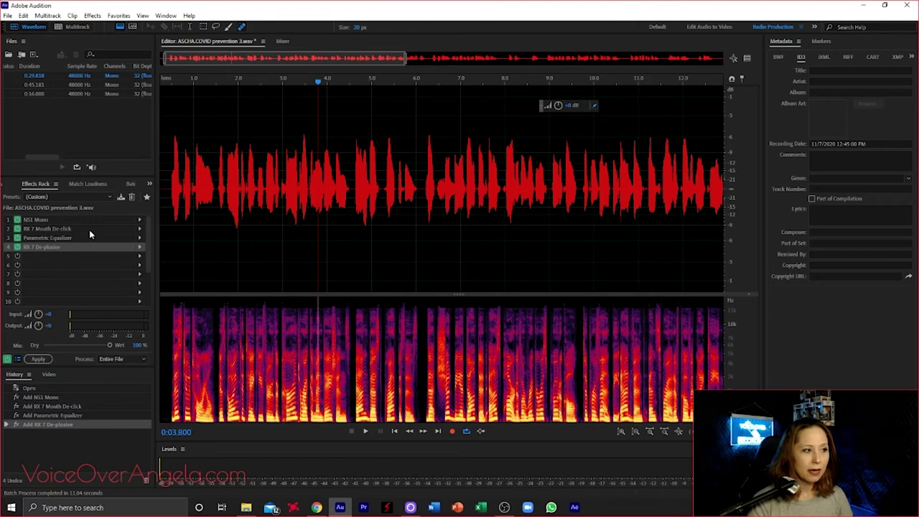
left_click(17, 256)
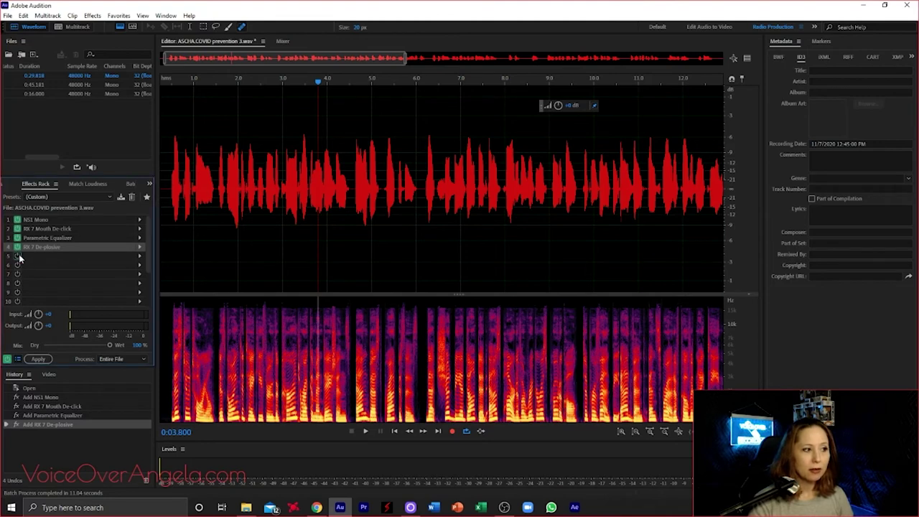
- Load iZotope RX 7 De-reverb into slot 5 at default settings and close its window
left_click(140, 257)
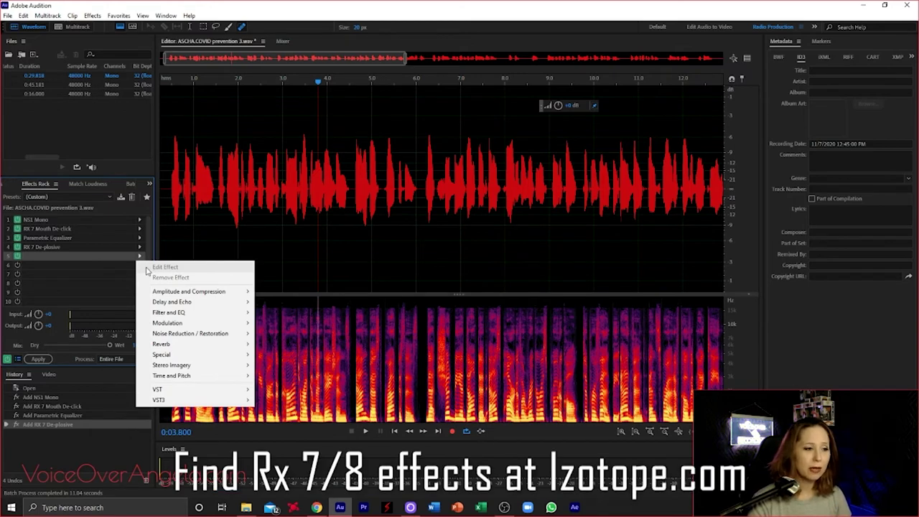
mouse_move(185, 405)
mouse_move(301, 412)
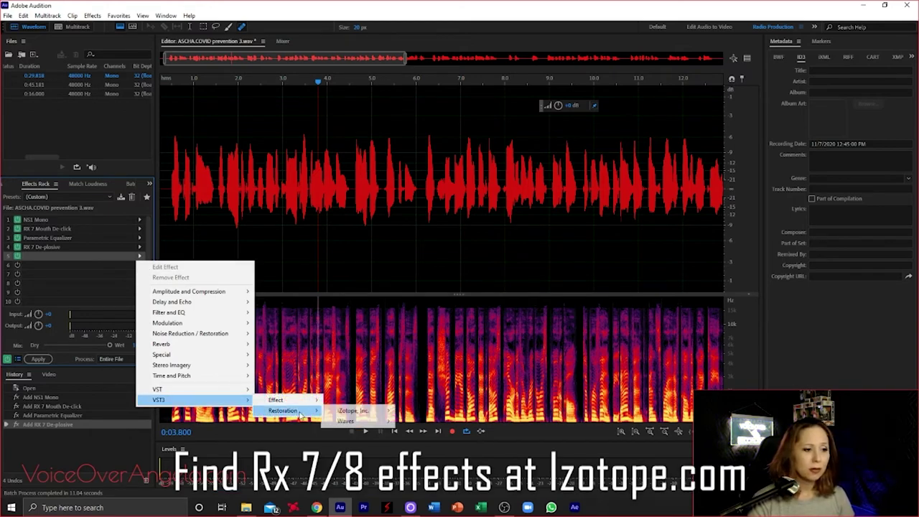
mouse_move(359, 415)
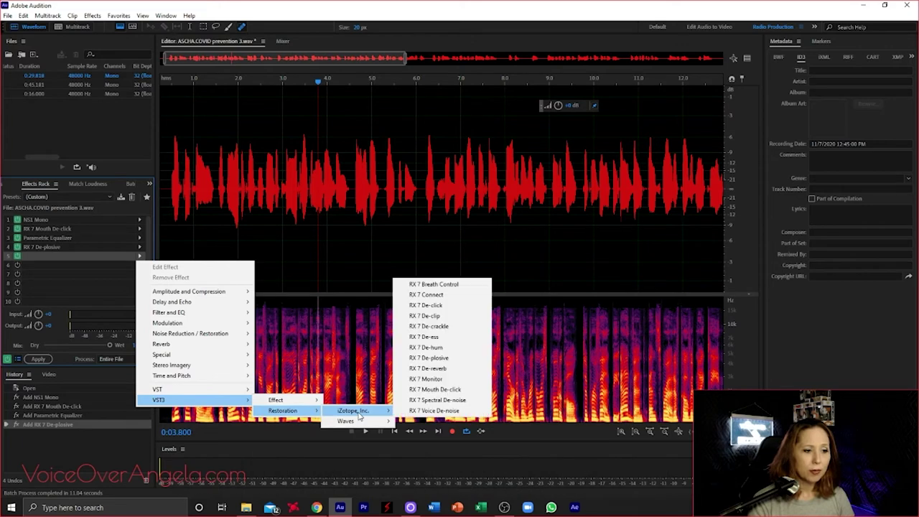
left_click(429, 368)
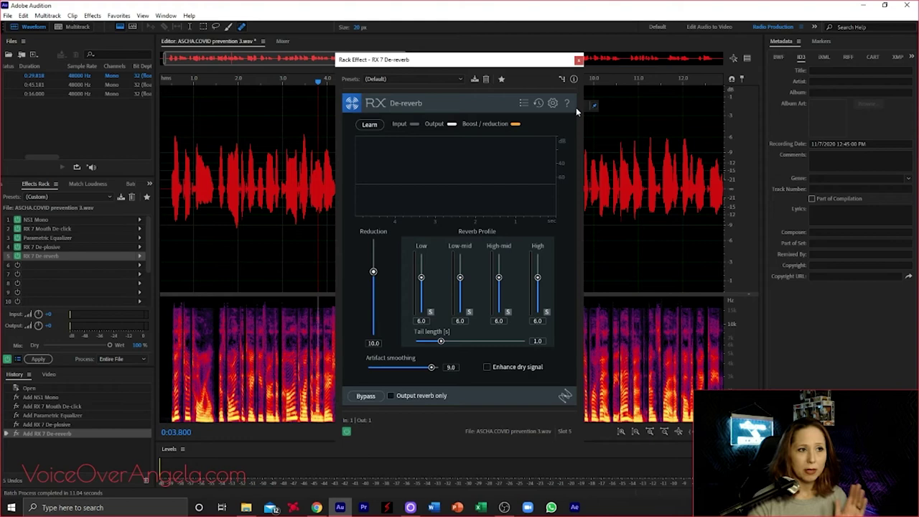
left_click(578, 60)
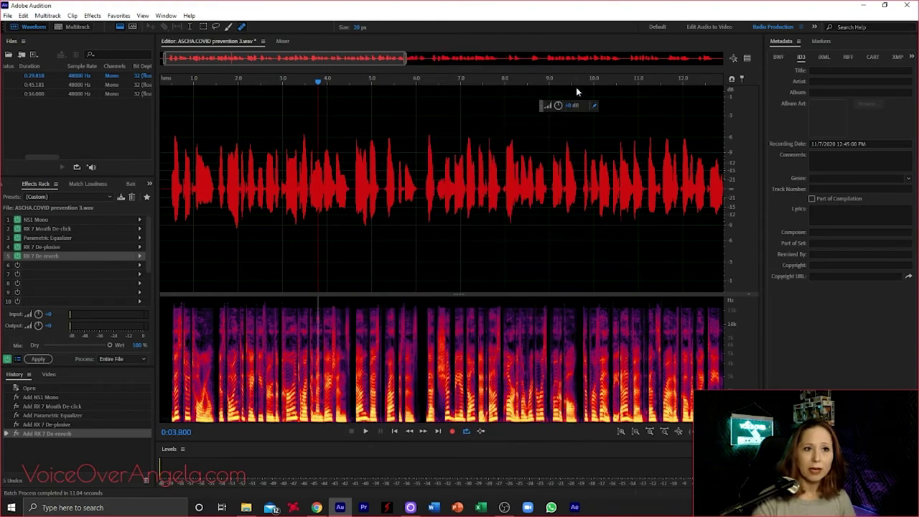
- Save the NS1 Mono through RX 7 De-reverb chain as rack preset 'test'
left_click(121, 198)
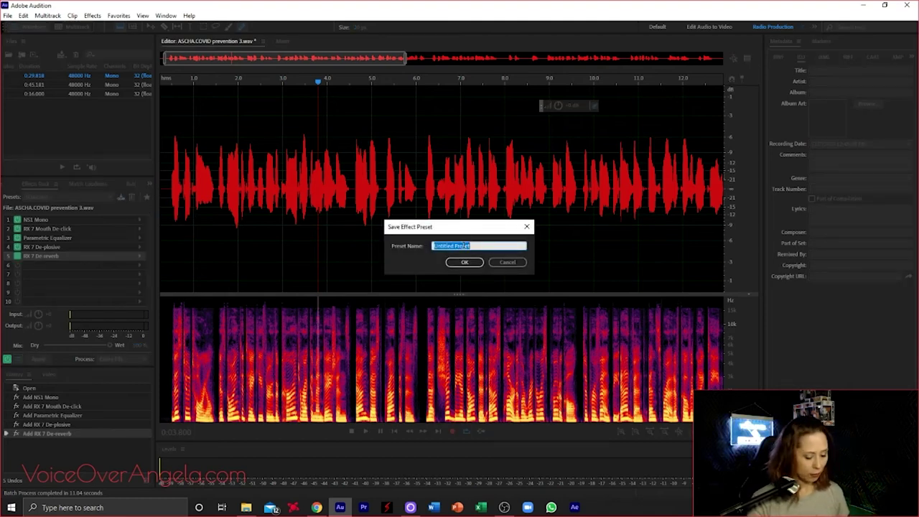
type("test")
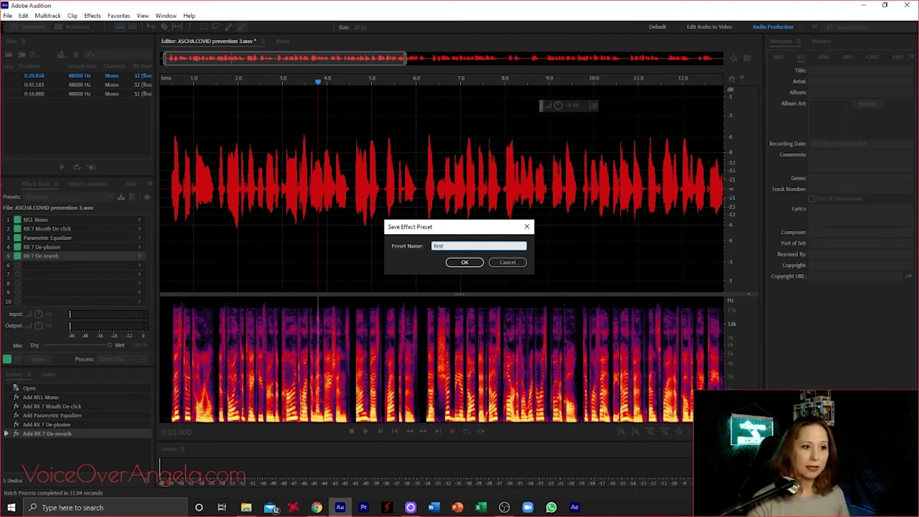
key("Return")
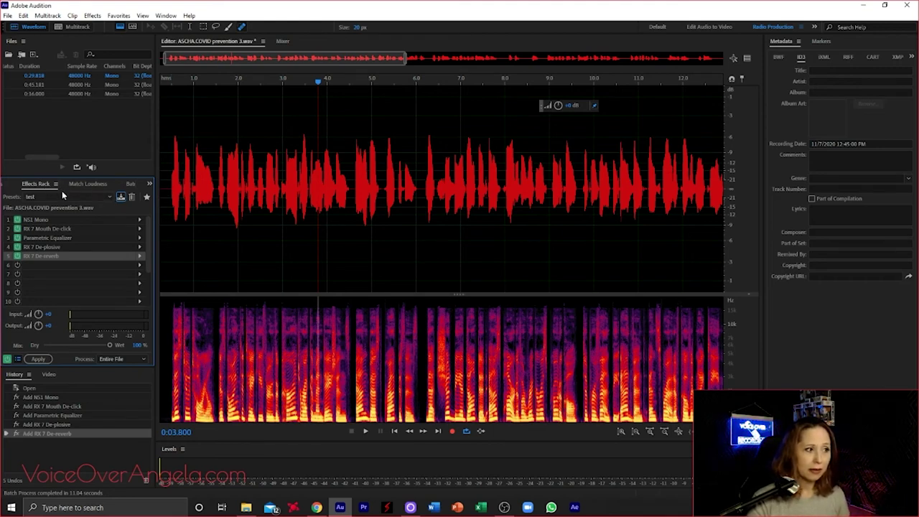
- Load the 'test' rack preset and apply it to the whole ASCHA.COVID prevention 3.wav
left_click(109, 197)
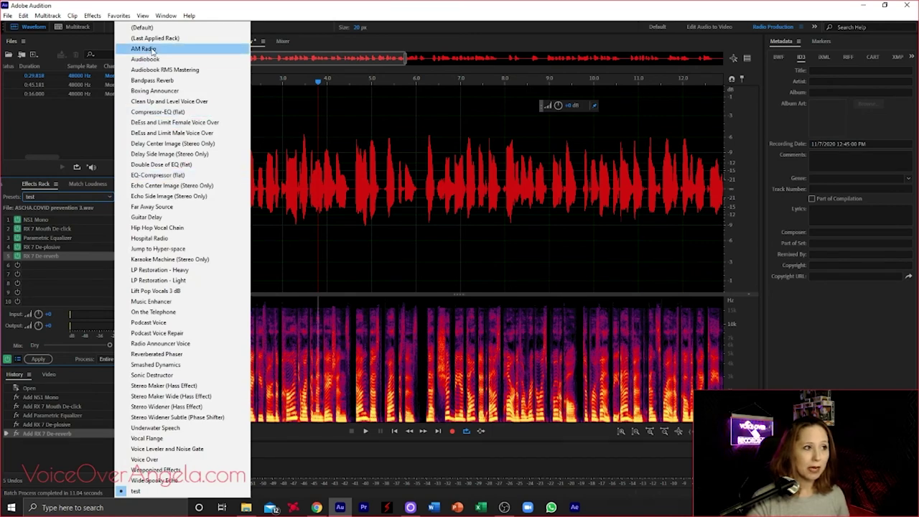
left_click(136, 491)
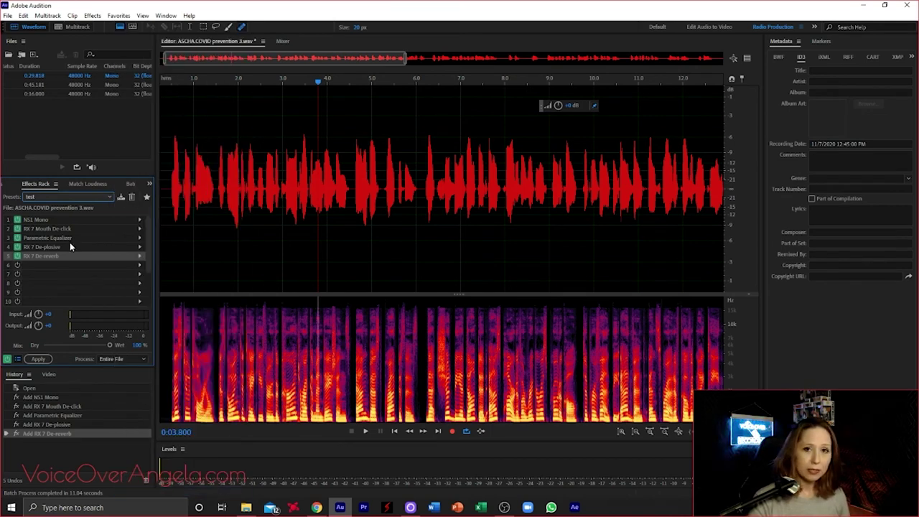
left_click(42, 360)
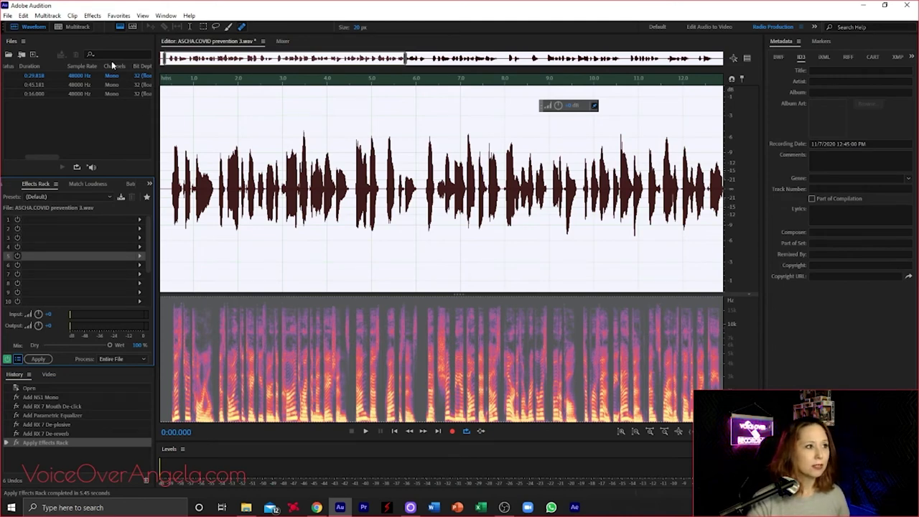
- Start recording a new Favorite, then load and apply the 'test' rack preset
left_click(115, 16)
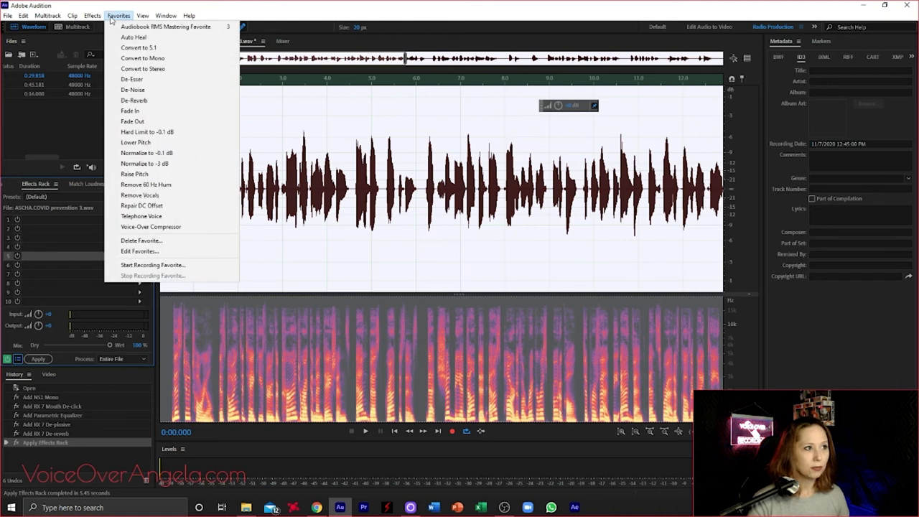
left_click(160, 266)
left_click(112, 197)
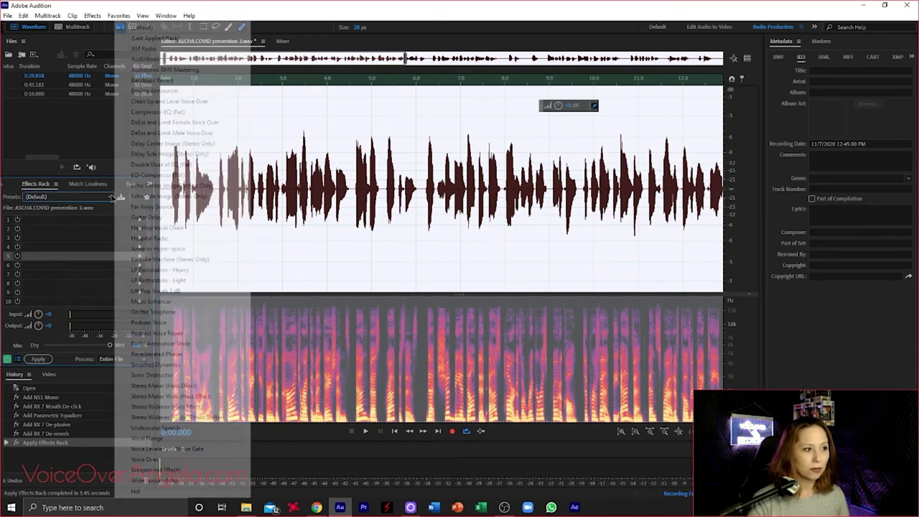
left_click(135, 492)
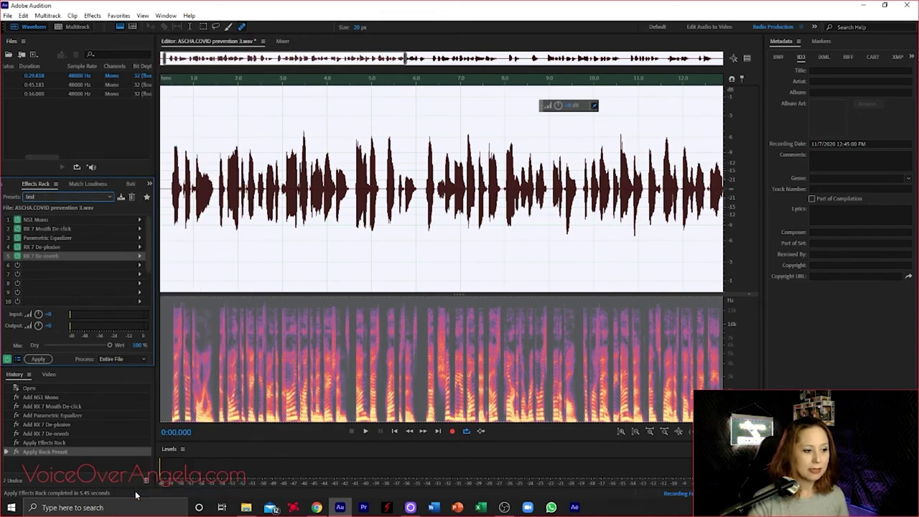
left_click(38, 358)
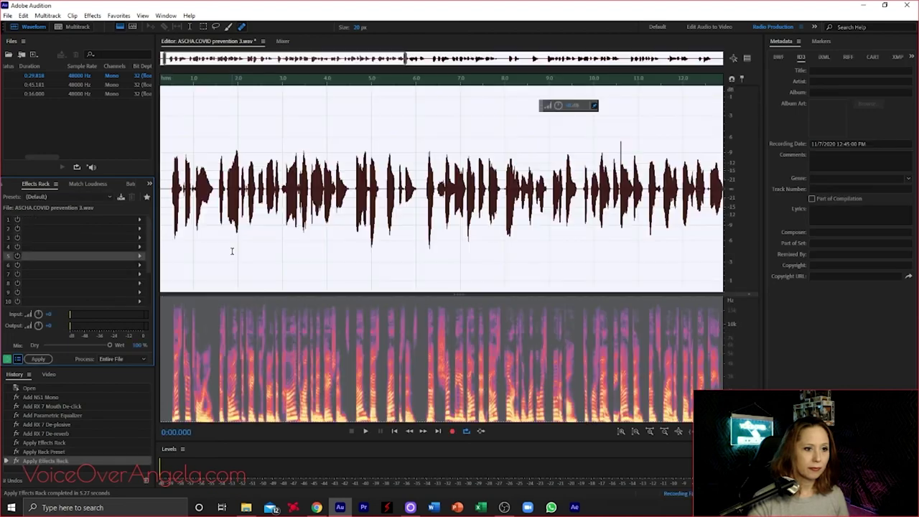
- Normalize the audio to -3 dB from the Favorites menu as part of the recording
left_click(118, 16)
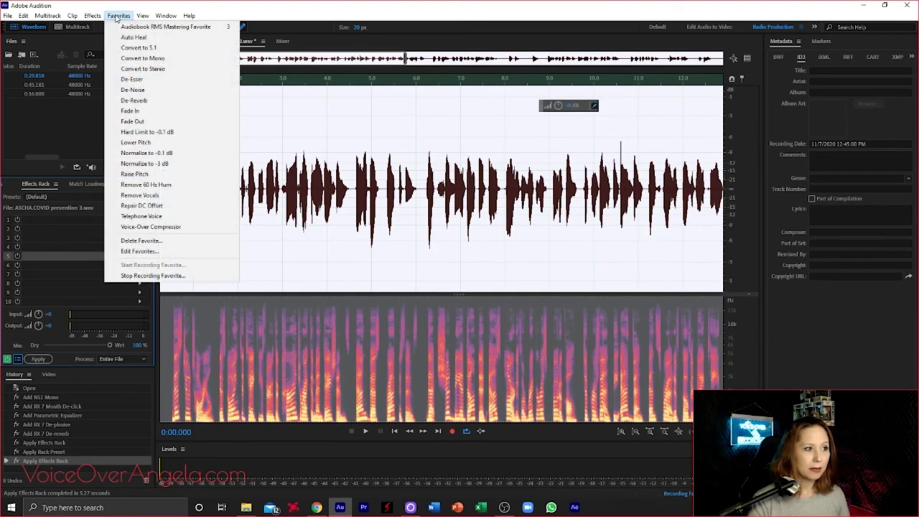
left_click(133, 165)
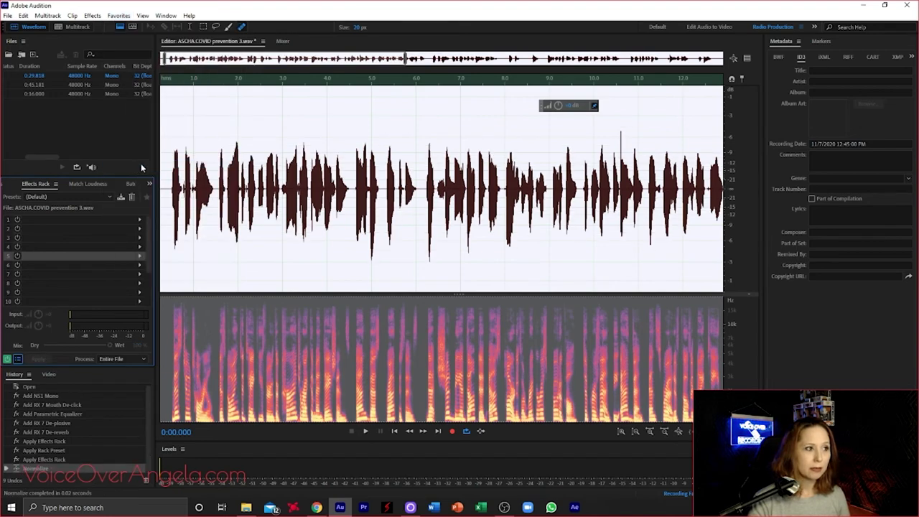
left_click(115, 16)
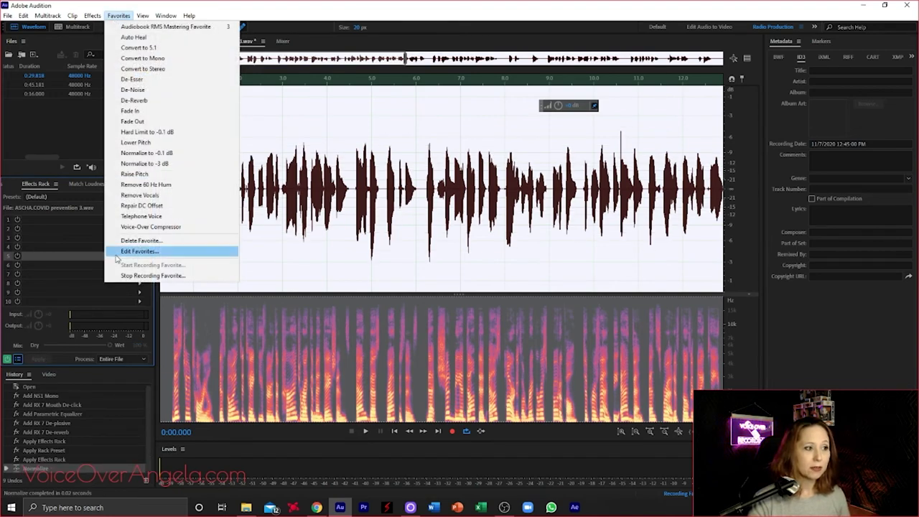
- Stop recording and save the recorded steps as the favorite 'new favorite 11.9.2020'
left_click(142, 277)
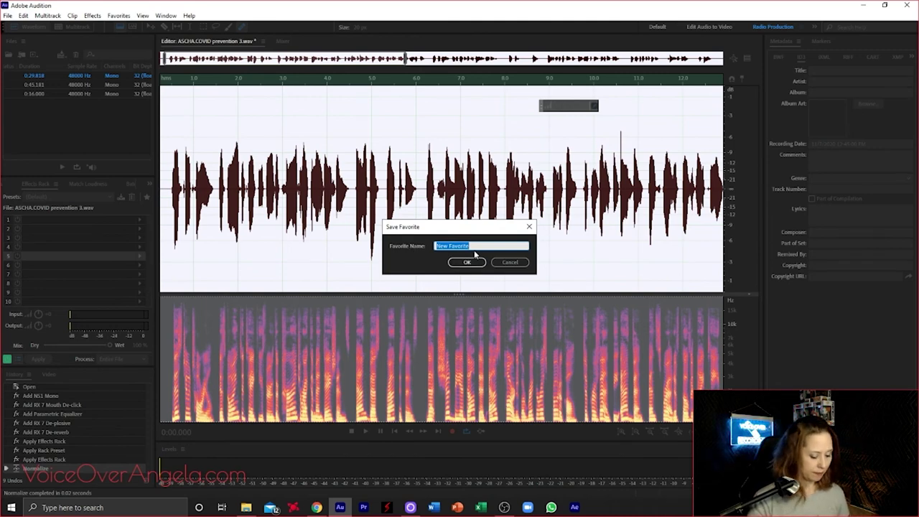
type("everyday")
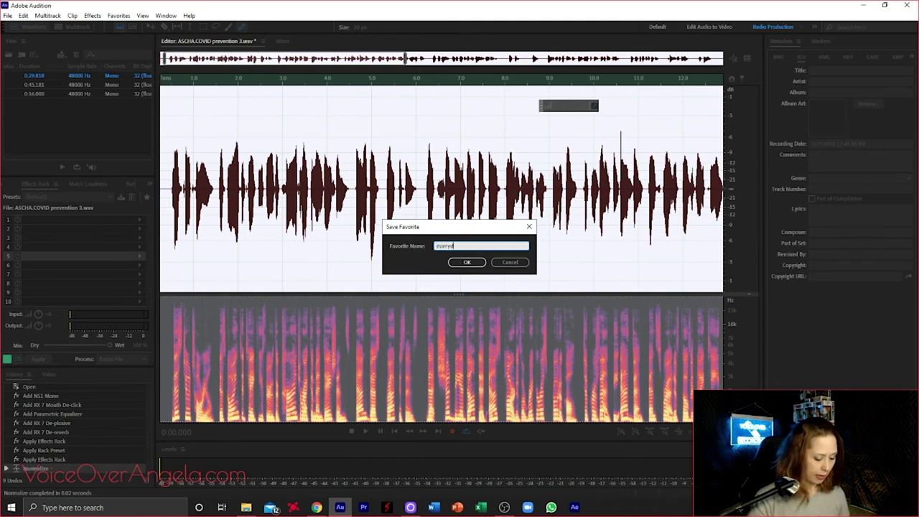
key("BackSpace")
key("BackSpace")
key("BackSpace")
key("BackSpace")
key("BackSpace")
key("BackSpace")
key("BackSpace")
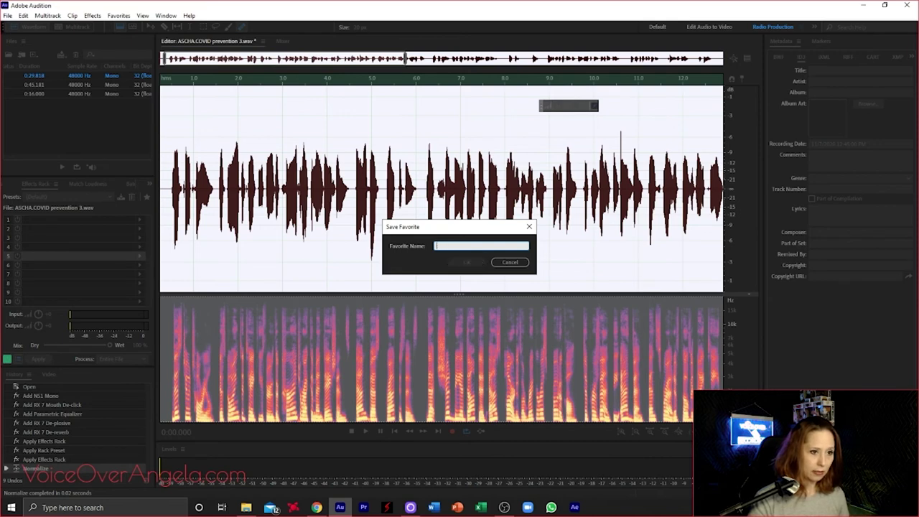
type("new fa")
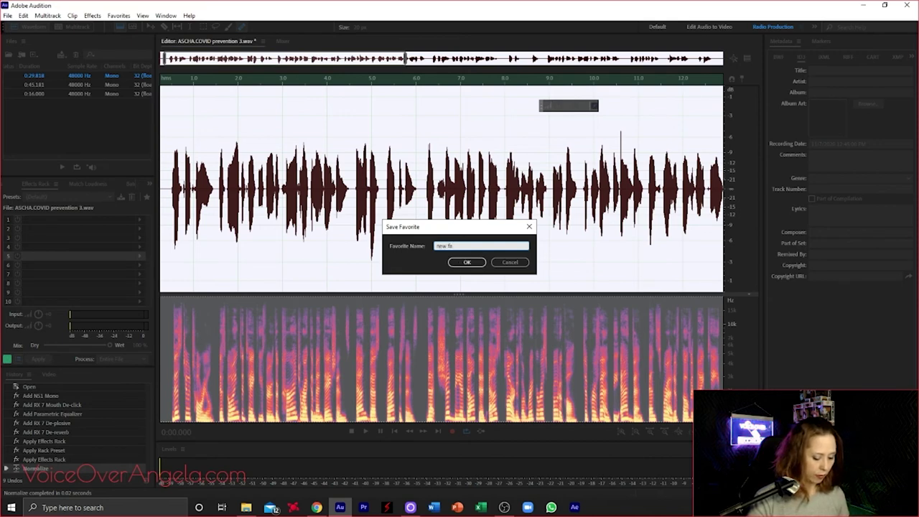
type("vorite")
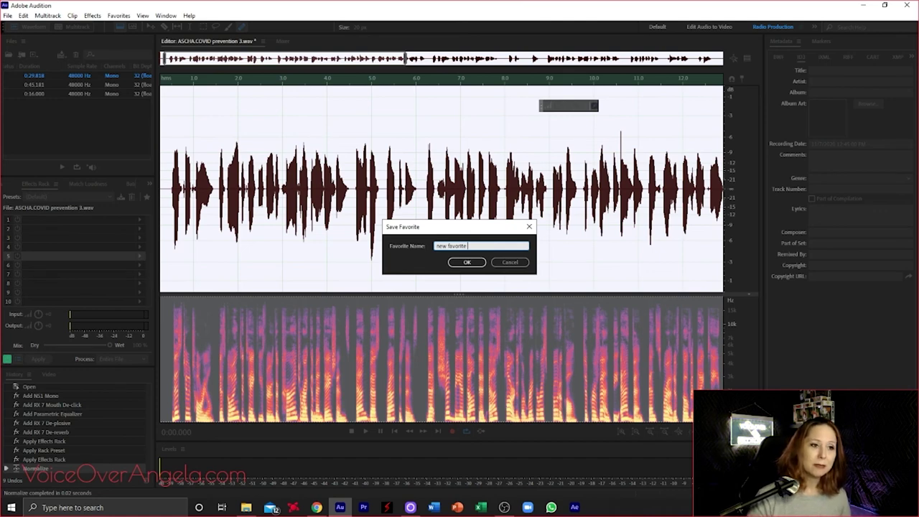
type("1")
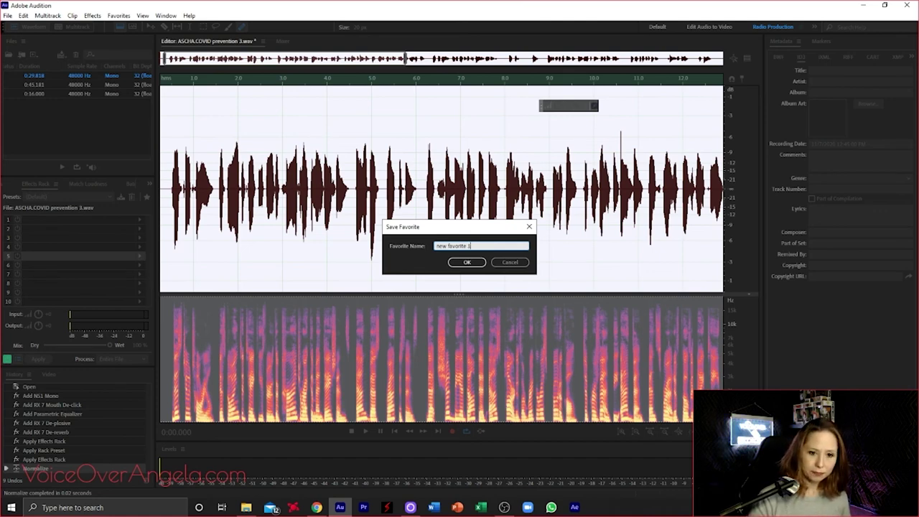
type("1.9.2020")
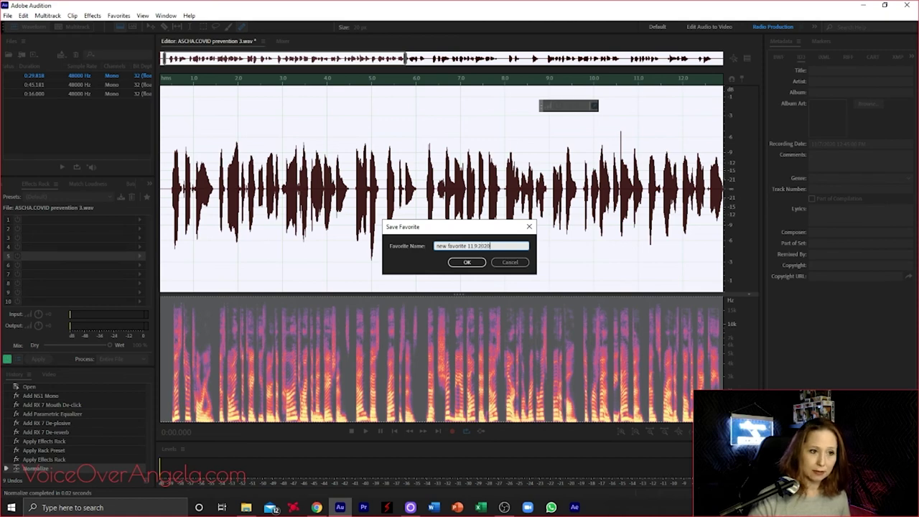
left_click(468, 262)
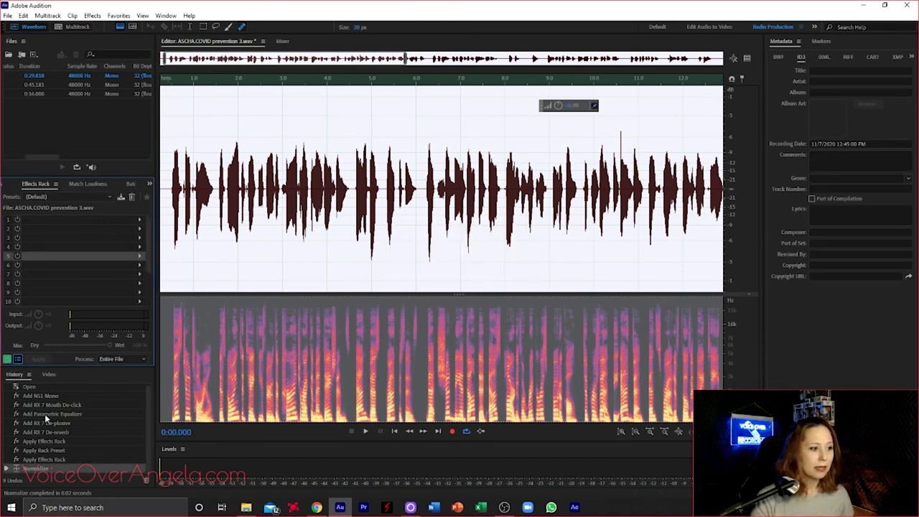
- Revert the recording to its opened state and apply the 'new favorite 11.9.2020' favorite
scroll(44, 413, "up", 1)
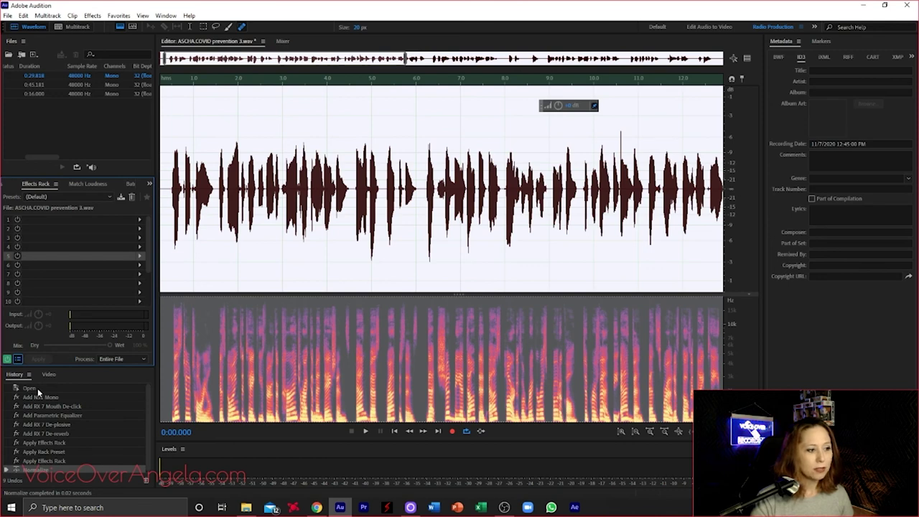
left_click(36, 387)
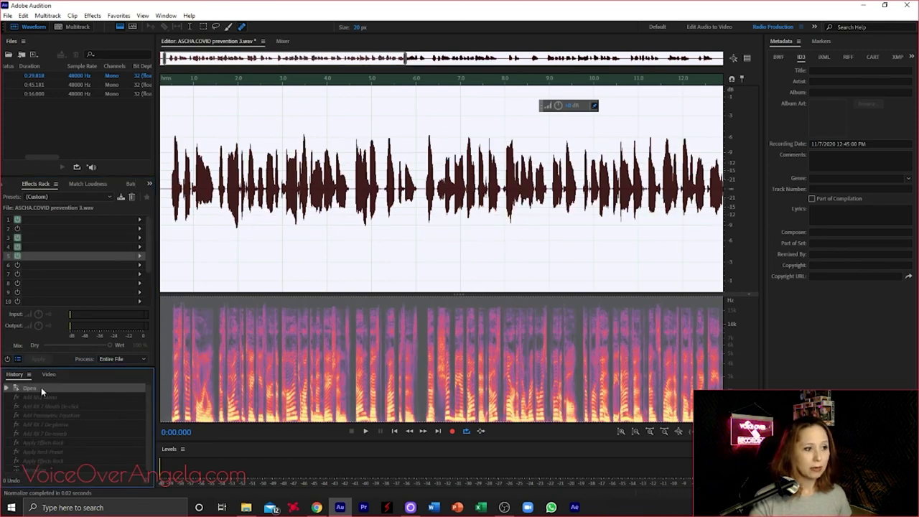
left_click(199, 252)
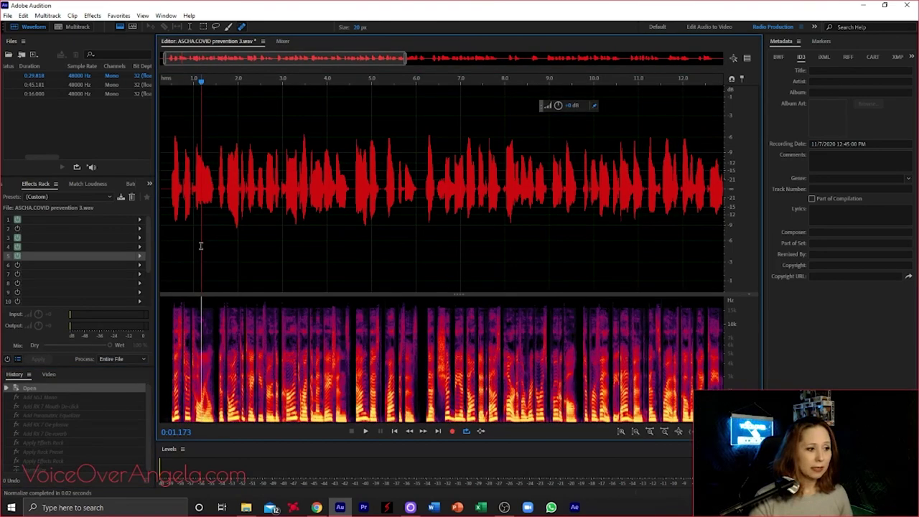
left_click(119, 16)
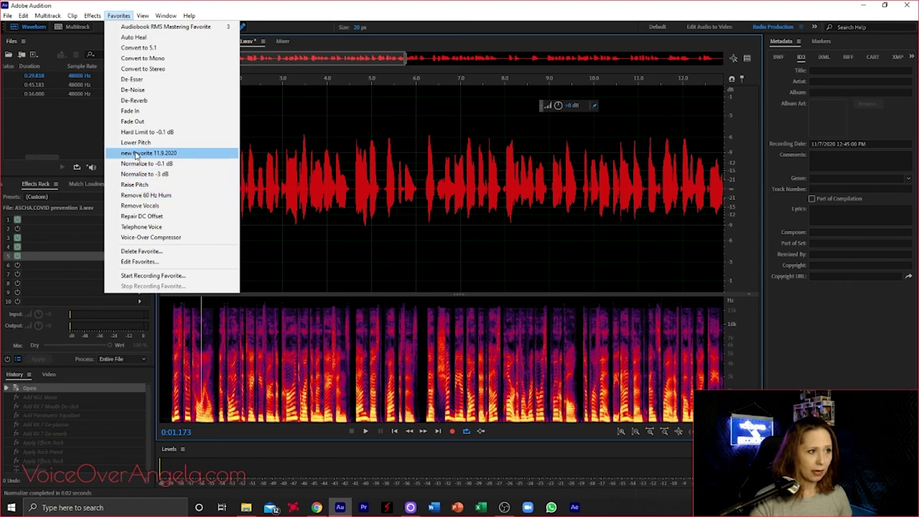
left_click(147, 154)
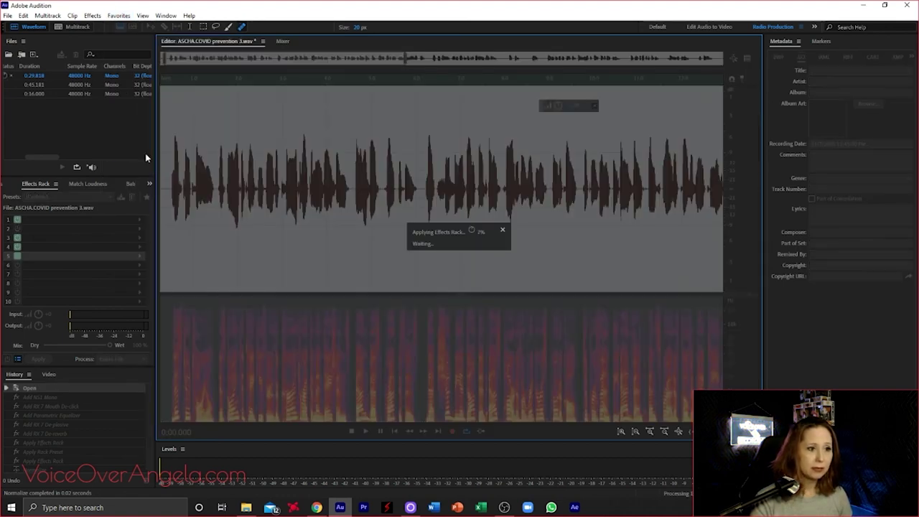